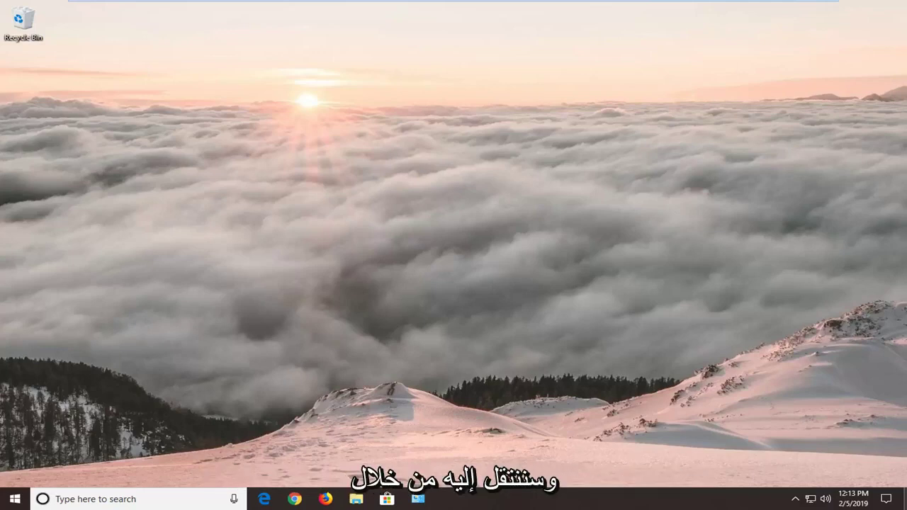
Step: Search Windows for "troubleshoot" and open the Troubleshoot settings page
left_click(15, 500)
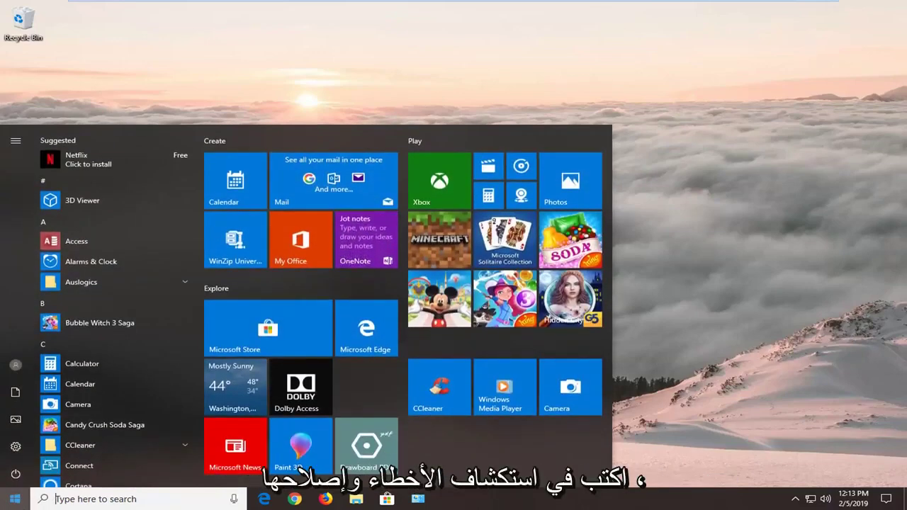
type("trbouelsho")
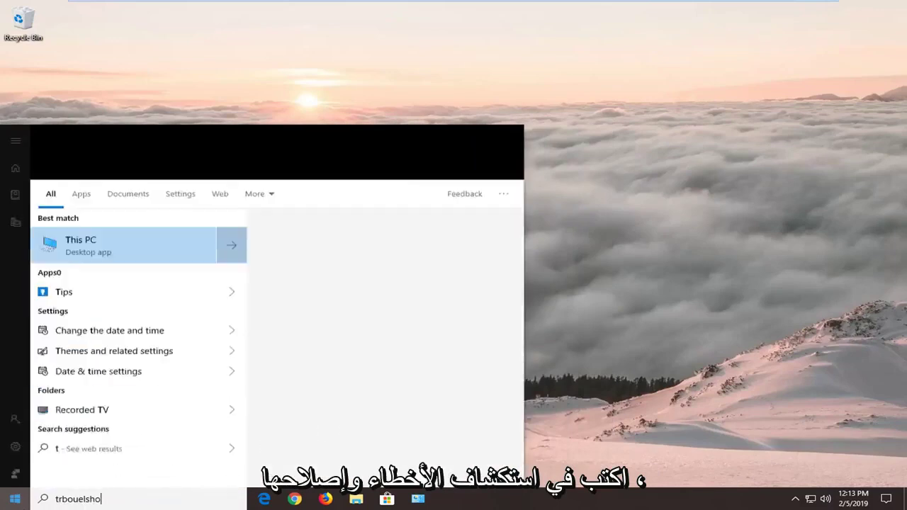
key("ctrl+a")
type("tr")
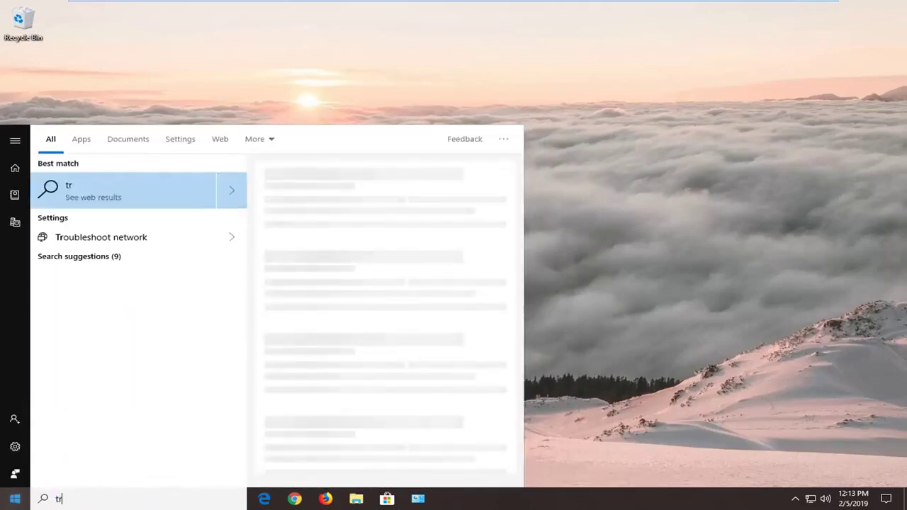
type("oubleshoot")
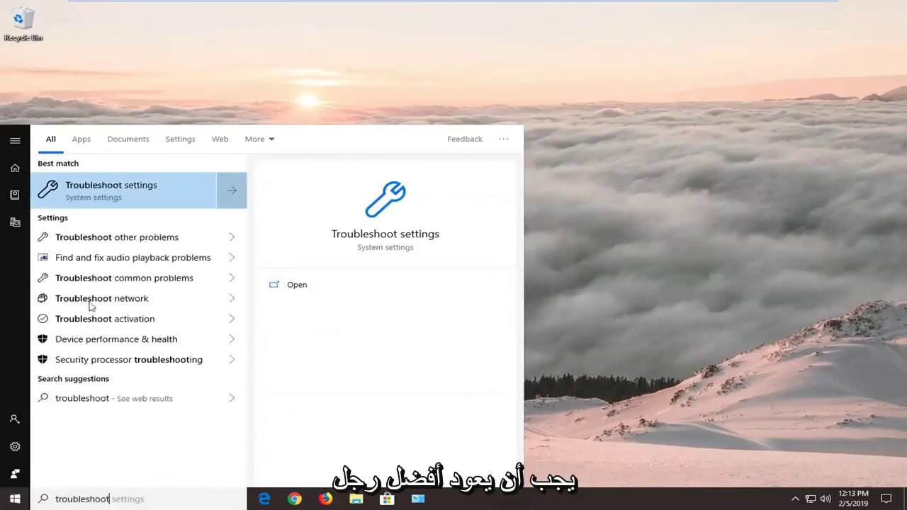
left_click(121, 196)
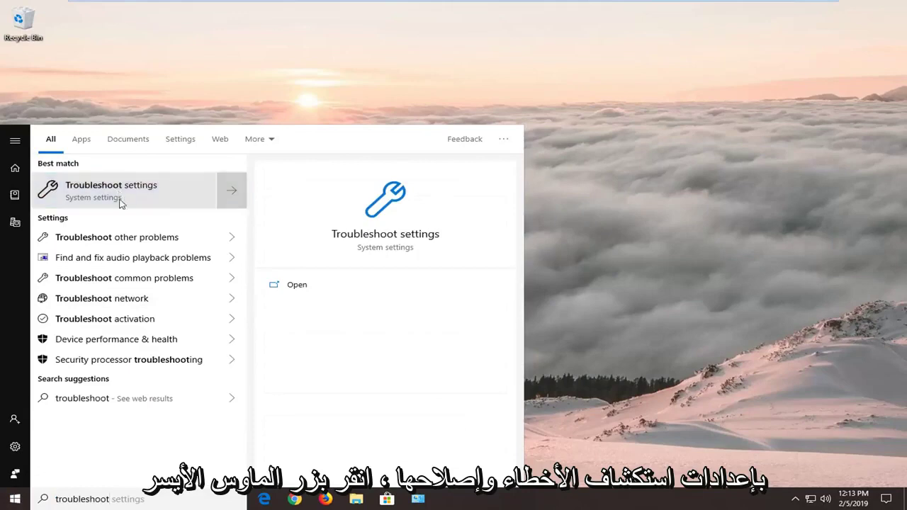
left_click(178, 195)
left_click_drag(513, 16, 482, 57)
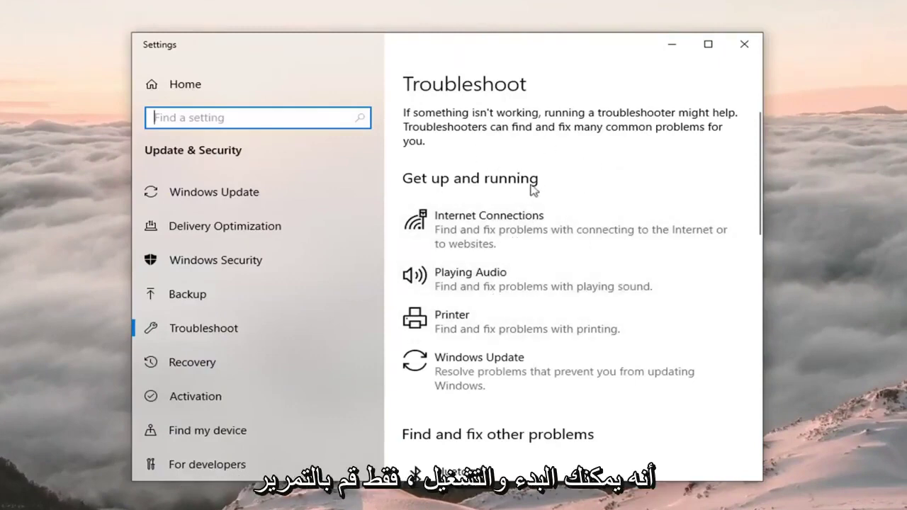
Step: Run the Windows Store Apps troubleshooter from the Troubleshoot settings
scroll(585, 241, "down", 1)
scroll(585, 241, "down", 10)
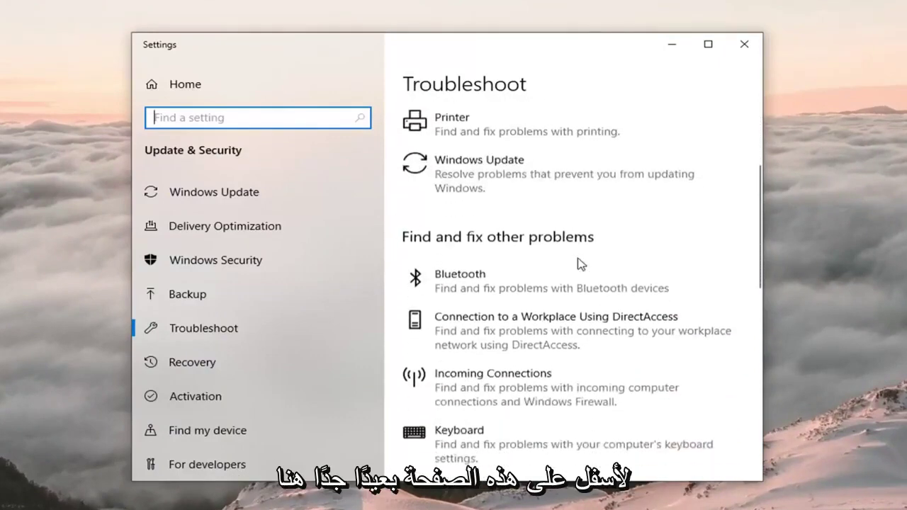
scroll(574, 262, "down", 5)
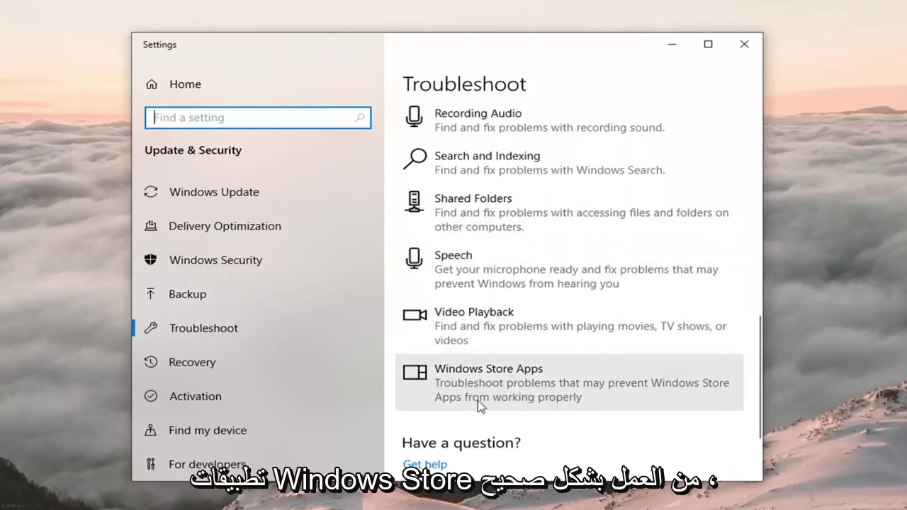
left_click(489, 387)
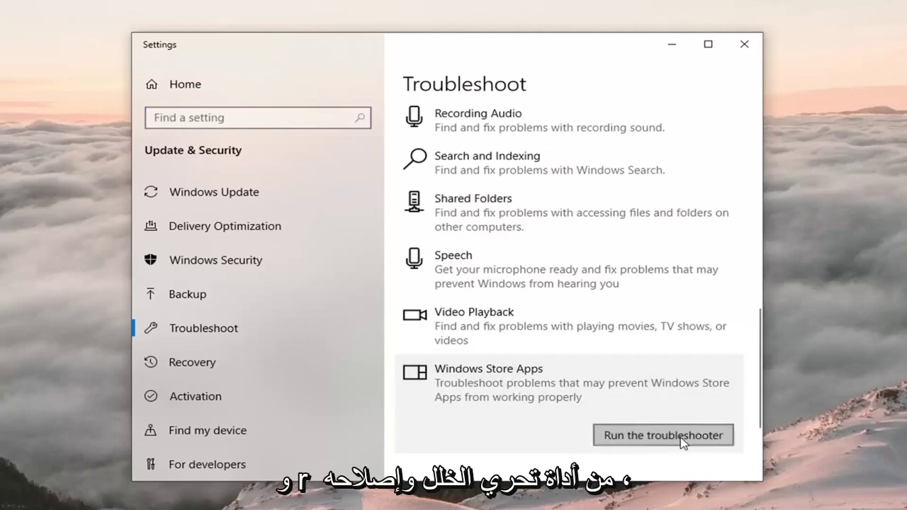
left_click(677, 436)
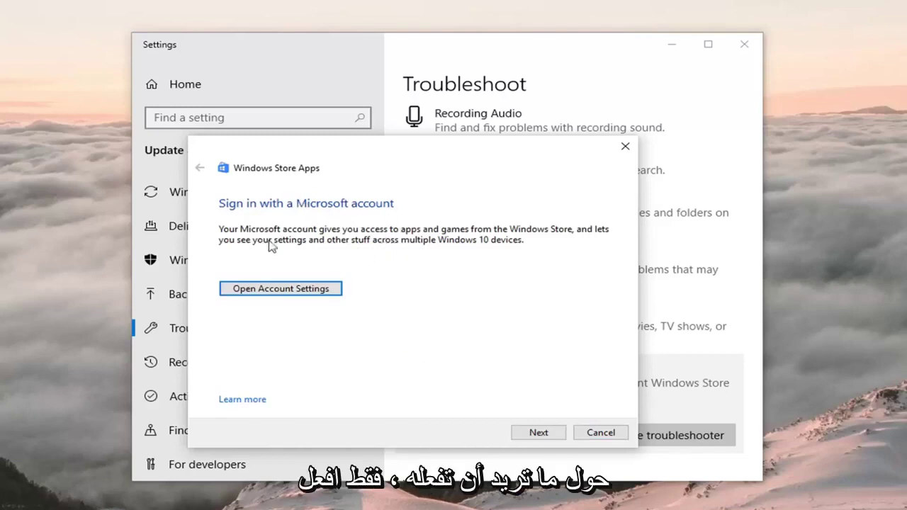
Step: Complete the Windows Store Apps troubleshooter, skipping the account sign-in and app reset suggestions, and close it along with Settings
left_click(537, 431)
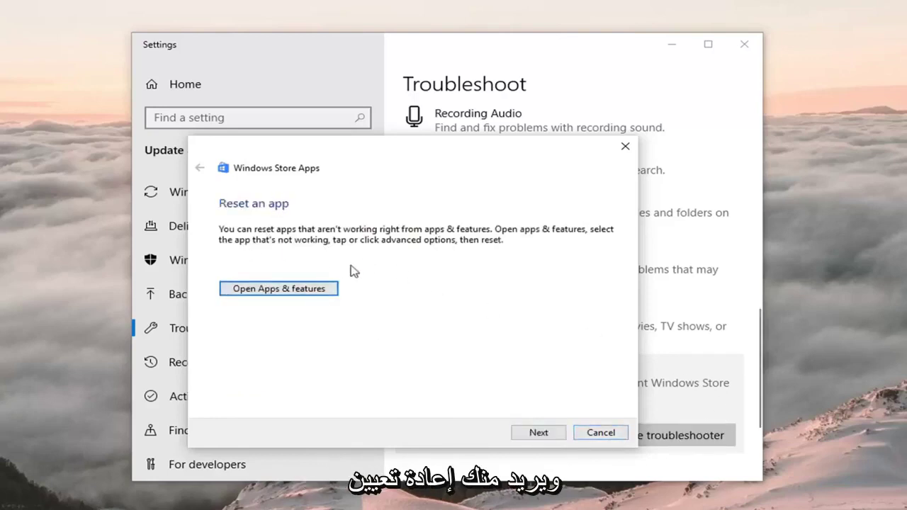
left_click(542, 433)
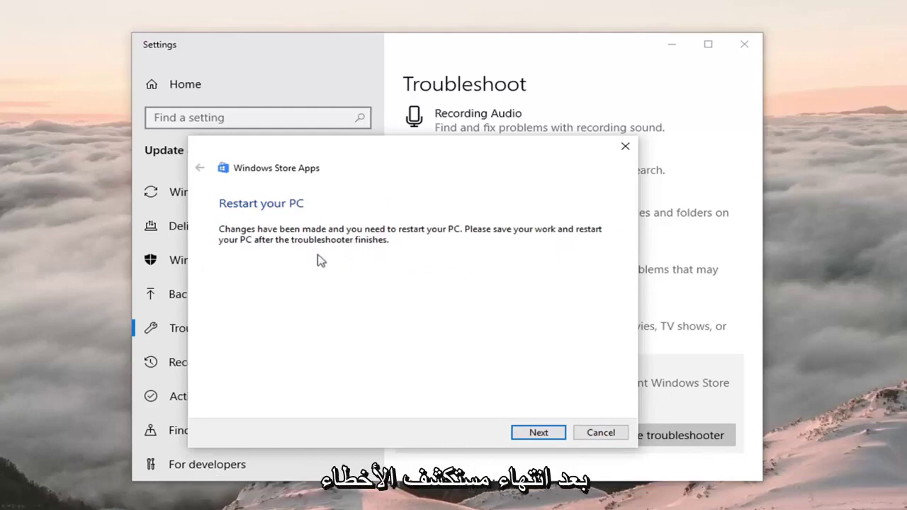
left_click(528, 433)
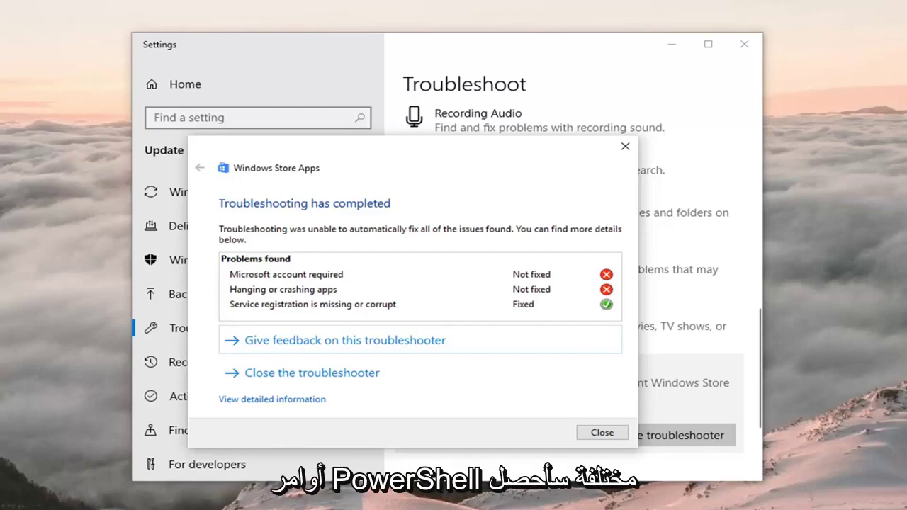
left_click(626, 146)
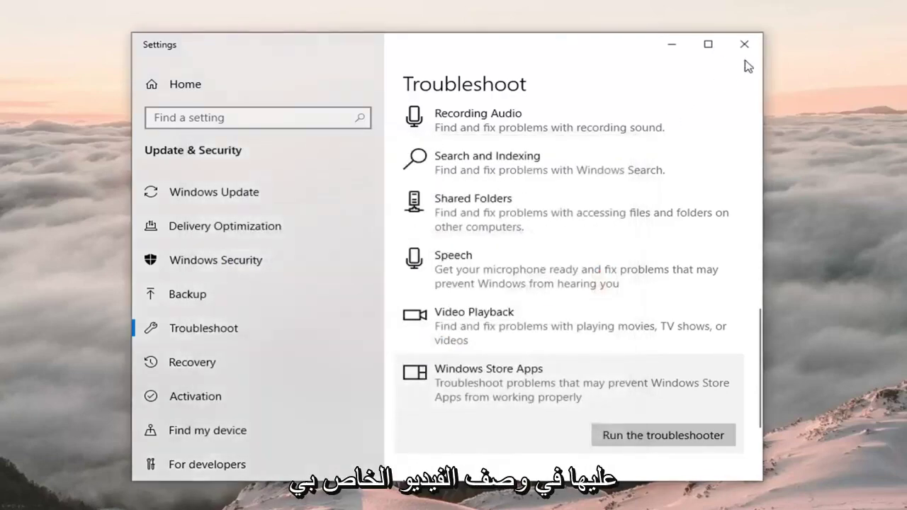
left_click(744, 44)
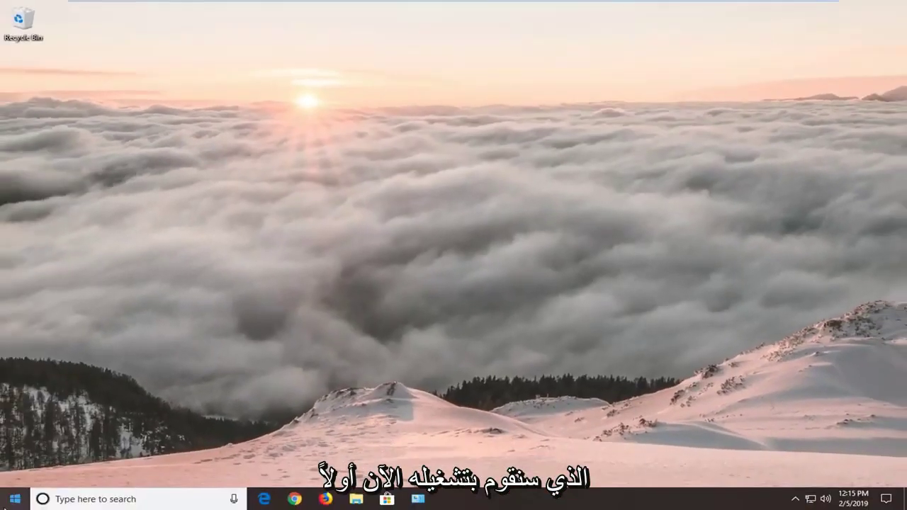
Step: Find Windows PowerShell through Windows search, run it as administrator and allow it to make changes to the device
left_click(14, 499)
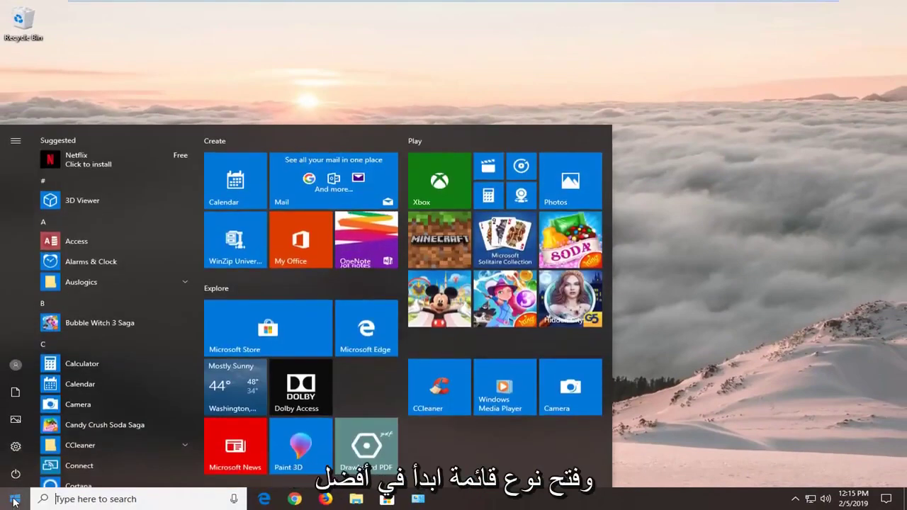
type("powe")
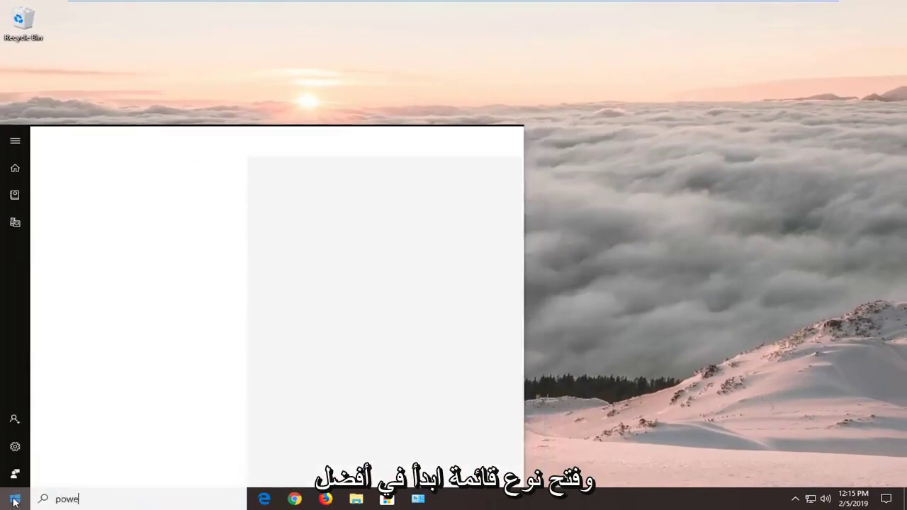
type("rshell")
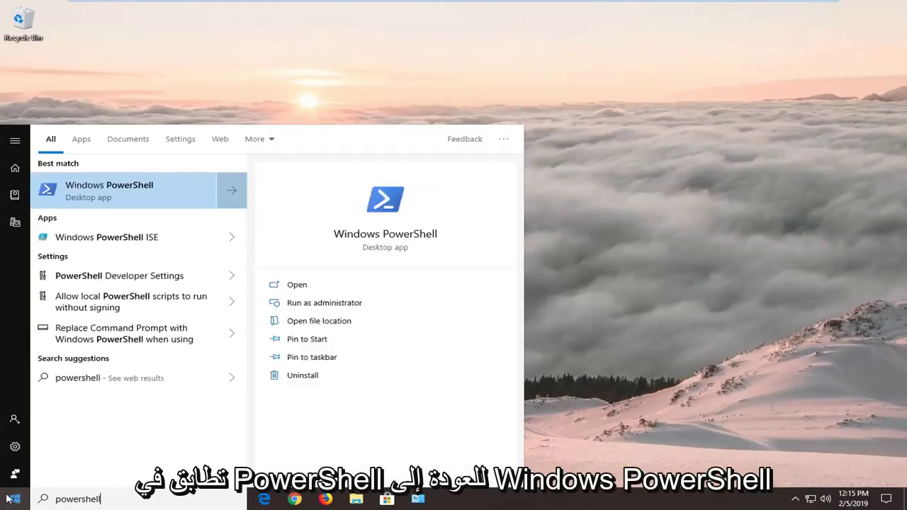
right_click(130, 198)
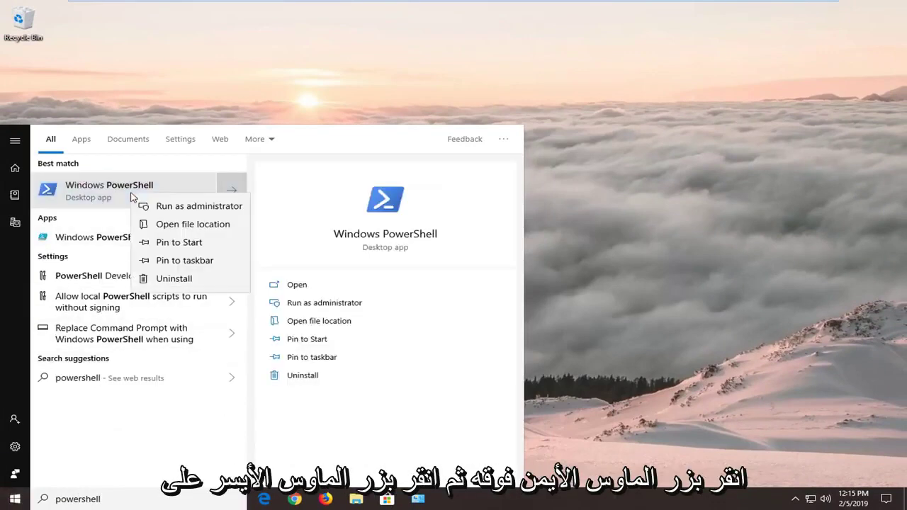
left_click(135, 203)
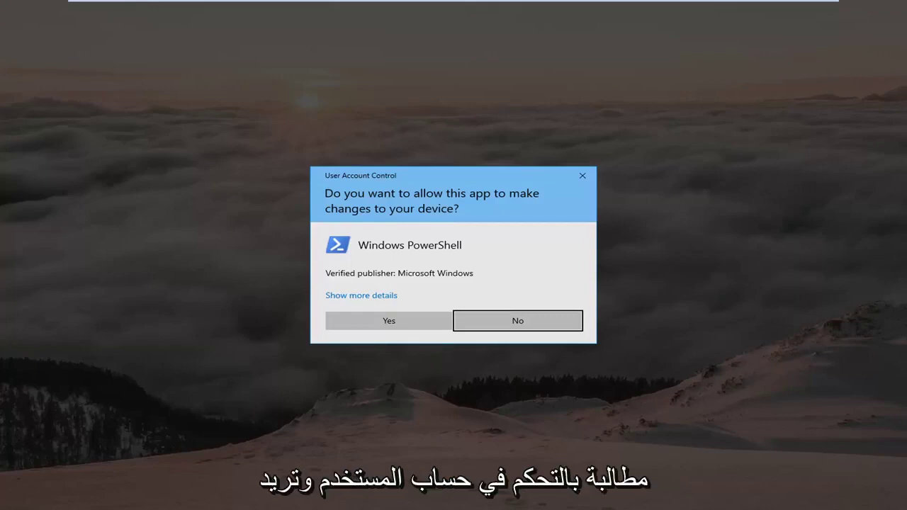
left_click(405, 324)
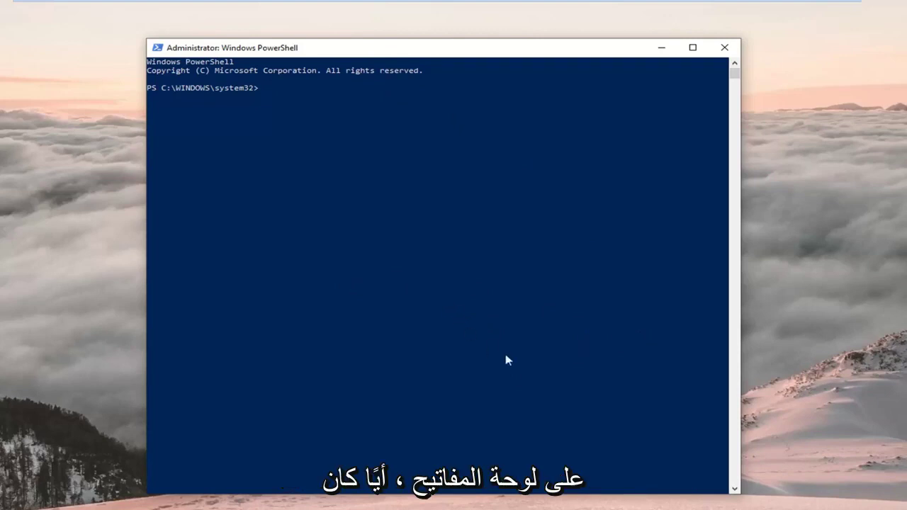
Step: Paste and run Get-AppXPackage | Foreach {Add-AppxPackage -DisableDevelopmentMode -Register "$($_.InstallLocation)\AppXManifest.xml"} to re-register all apps, and close PowerShell once it finishes
right_click(398, 49)
mouse_move(453, 145)
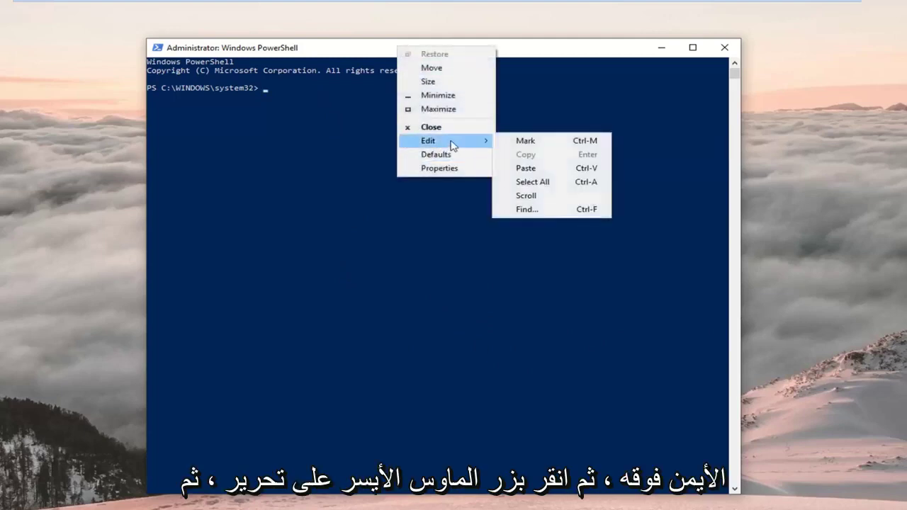
left_click(528, 169)
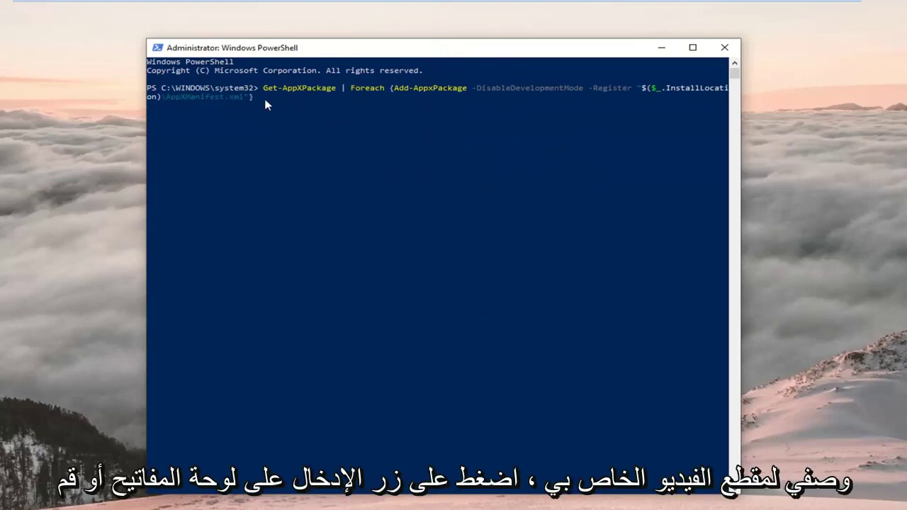
key("Return")
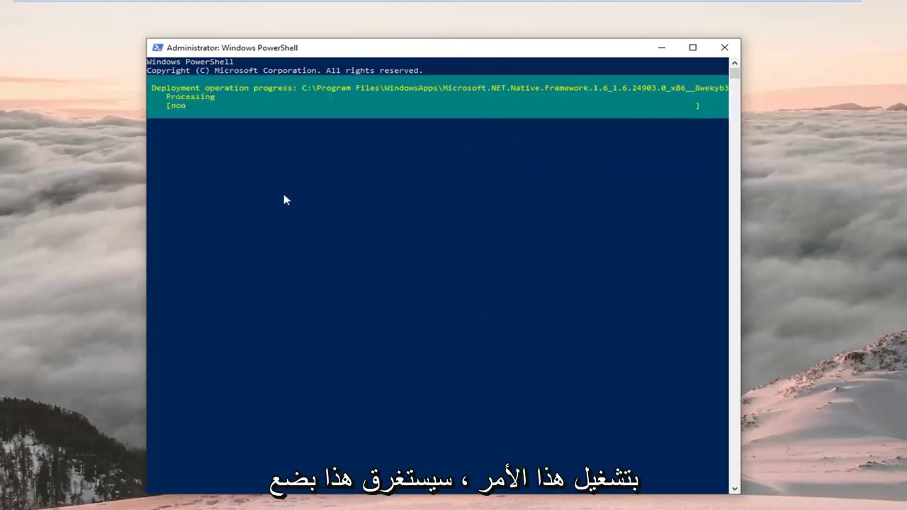
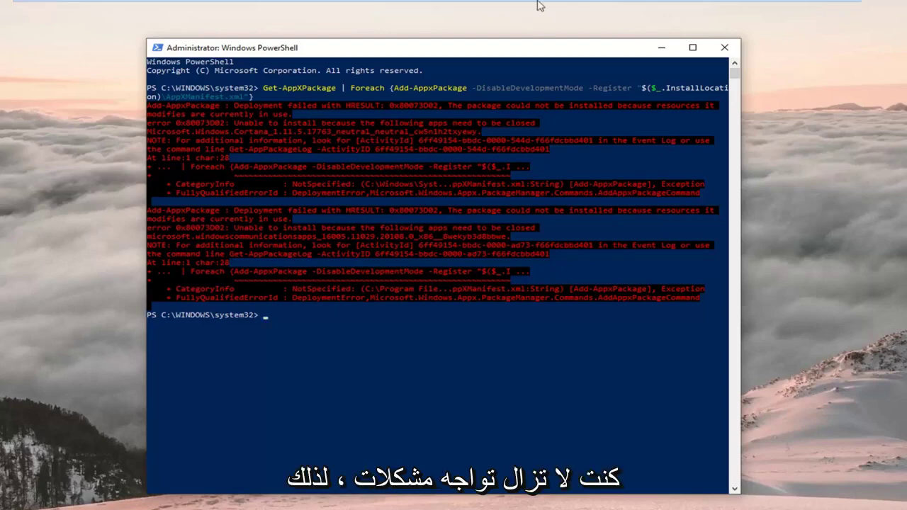
left_click(725, 49)
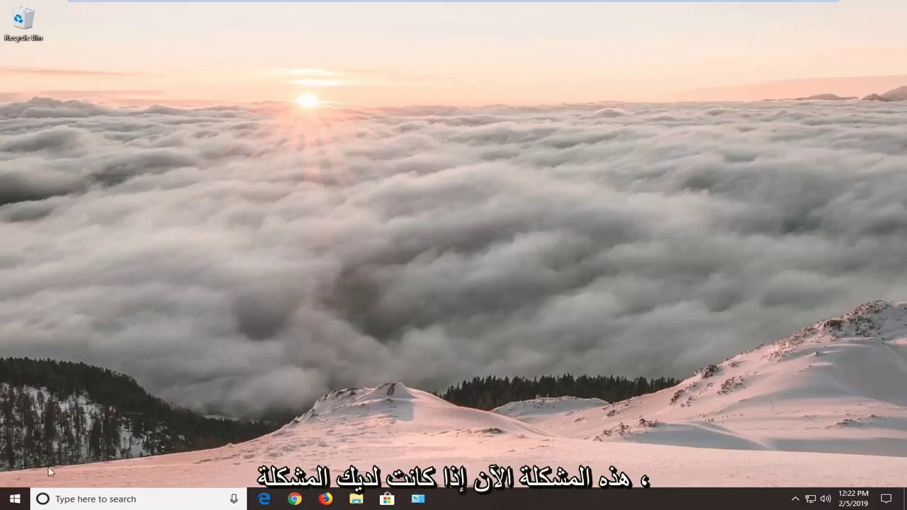
Step: Reopen Windows PowerShell with administrator rights, approve the account control request and move its window higher on the desktop
left_click(20, 503)
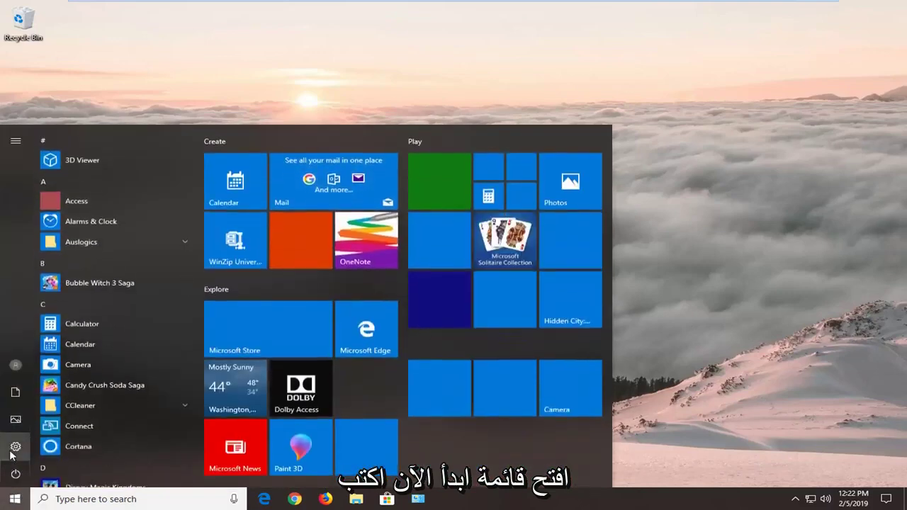
type("pow")
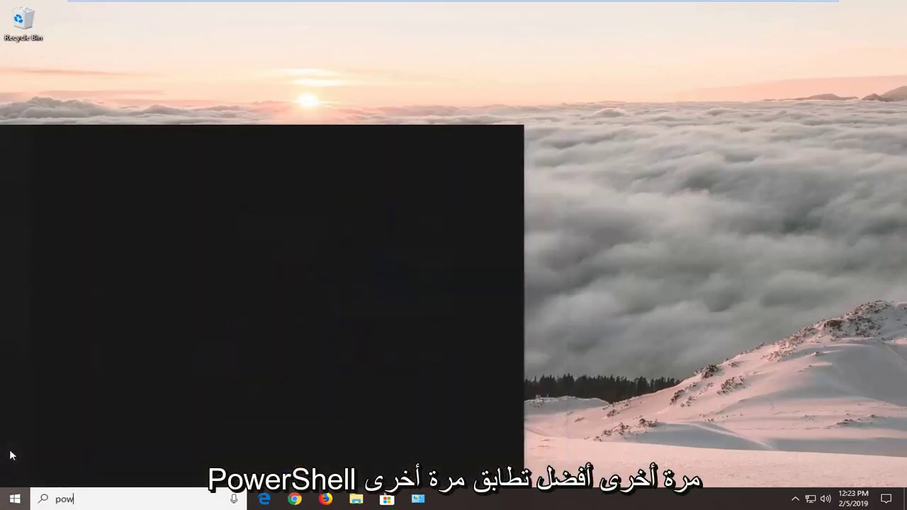
type("ershell")
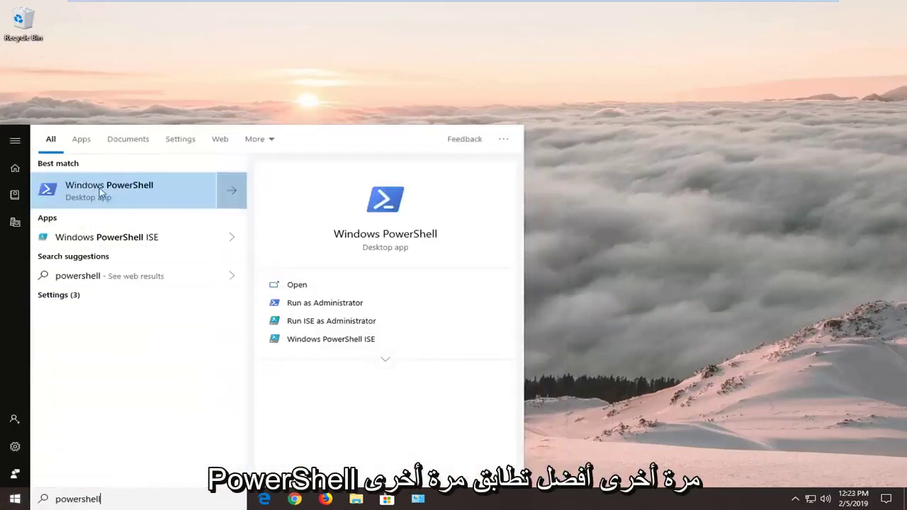
right_click(101, 196)
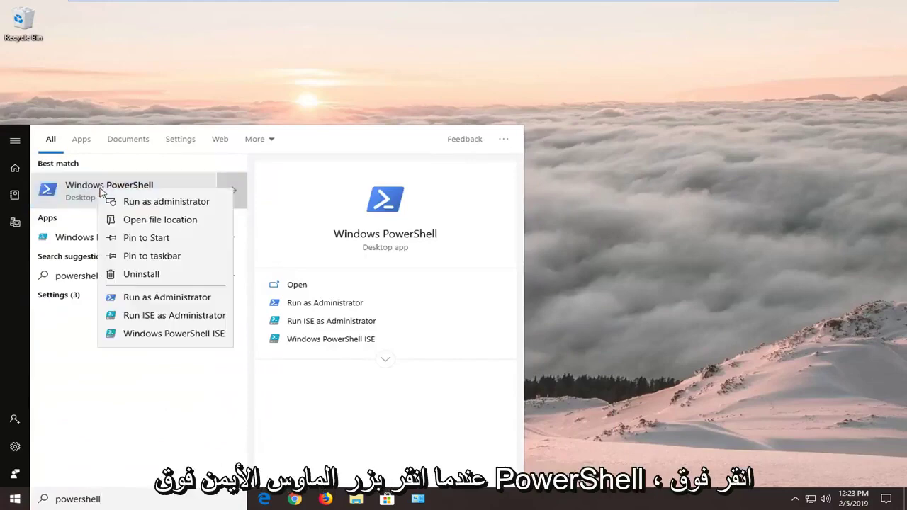
left_click(136, 208)
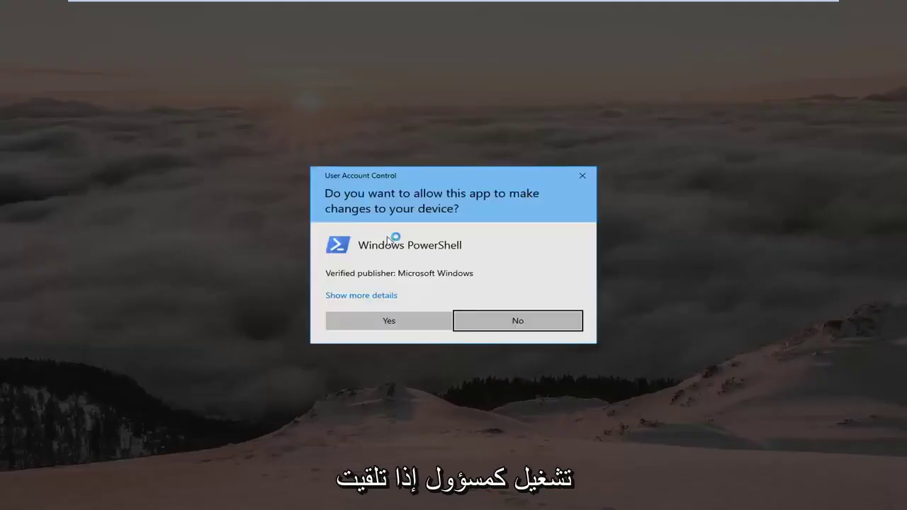
left_click(391, 321)
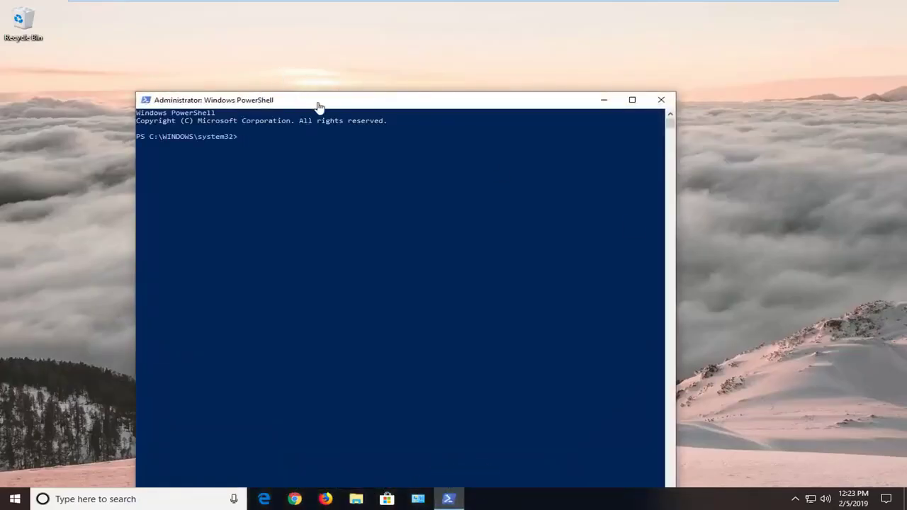
left_click_drag(319, 105, 380, 43)
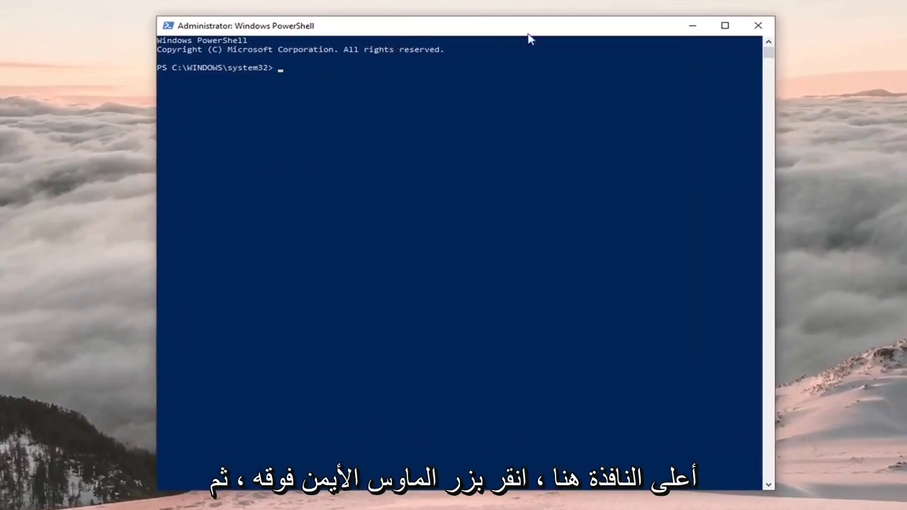
Step: Paste and run Get-AppXPackage *WindowsStore* -AllUsers | Foreach {Add-AppxPackage -DisableDevelopmentMode -Register "$($_.InstallLocation)\AppXManifest.xml"} to re-register the Store, and close PowerShell
right_click(485, 30)
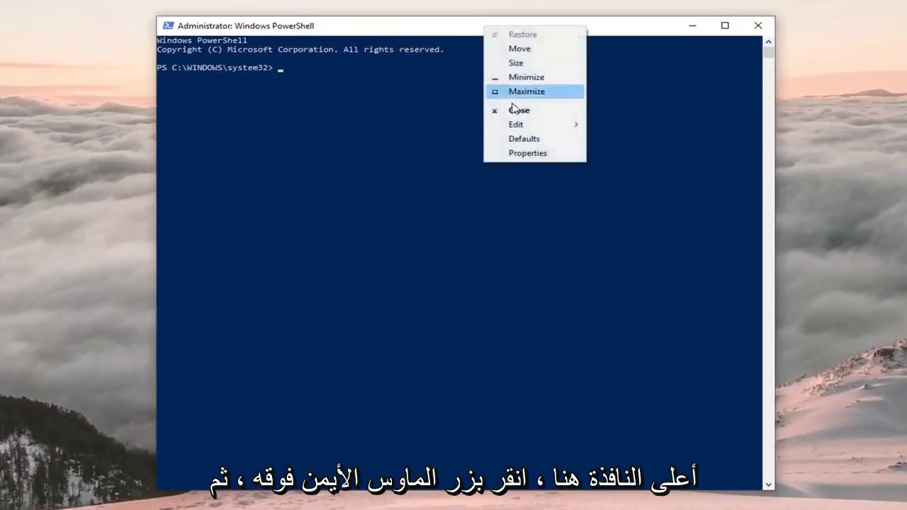
left_click(573, 125)
left_click(642, 153)
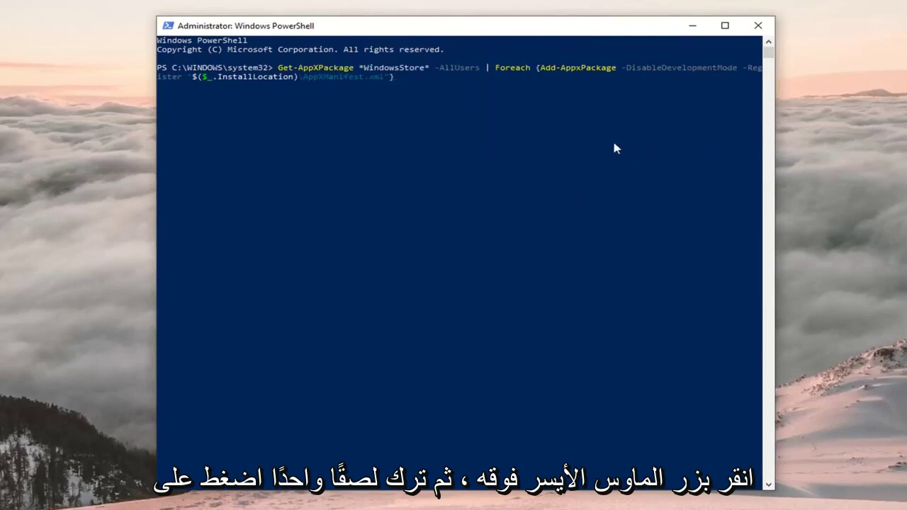
key("Return")
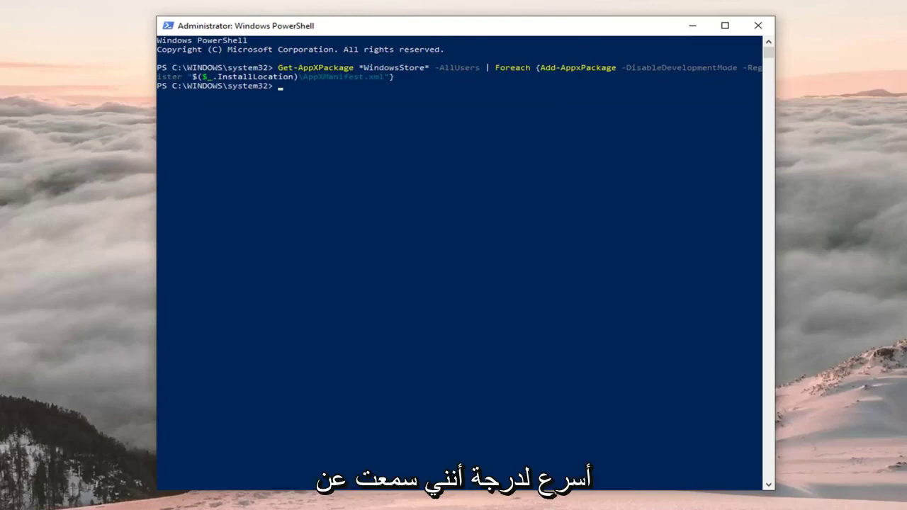
left_click(758, 26)
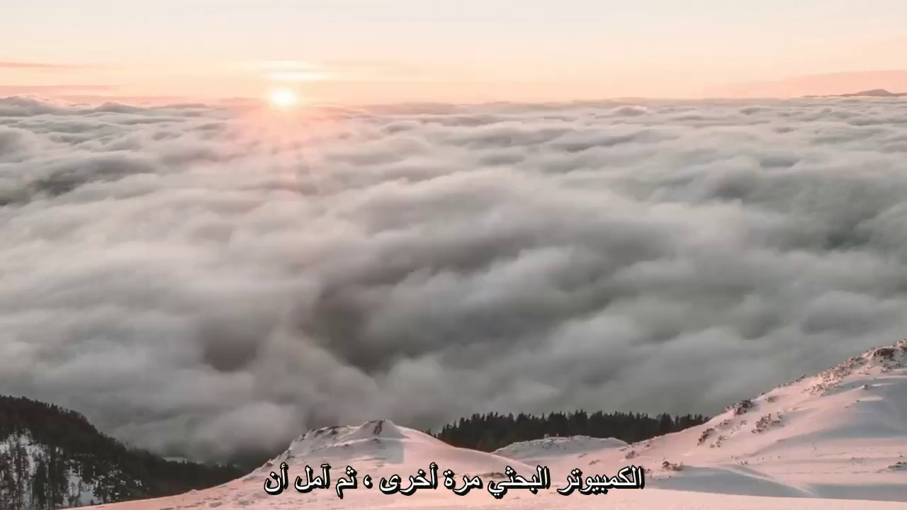